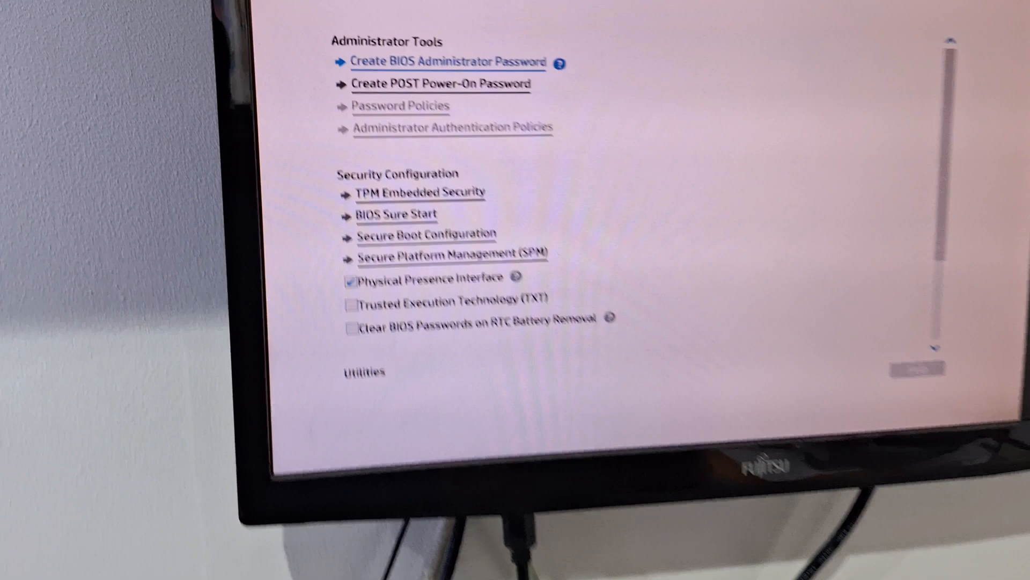
- Reach Built-In Device Options under the Advanced page of HP Computer Setup
{"action": "key", "text": "Right"}
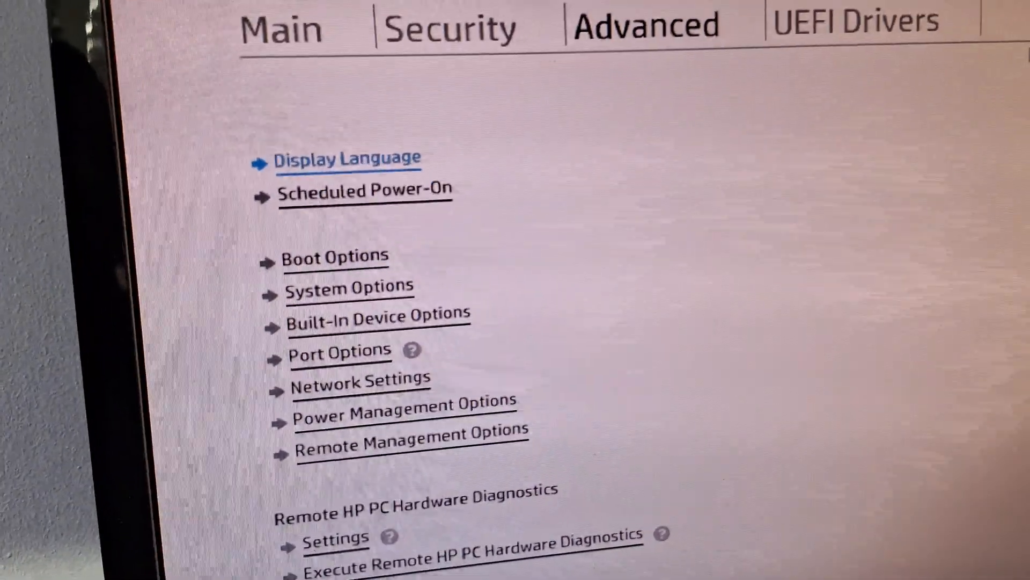
{"action": "left_click", "coordinate": [333, 9]}
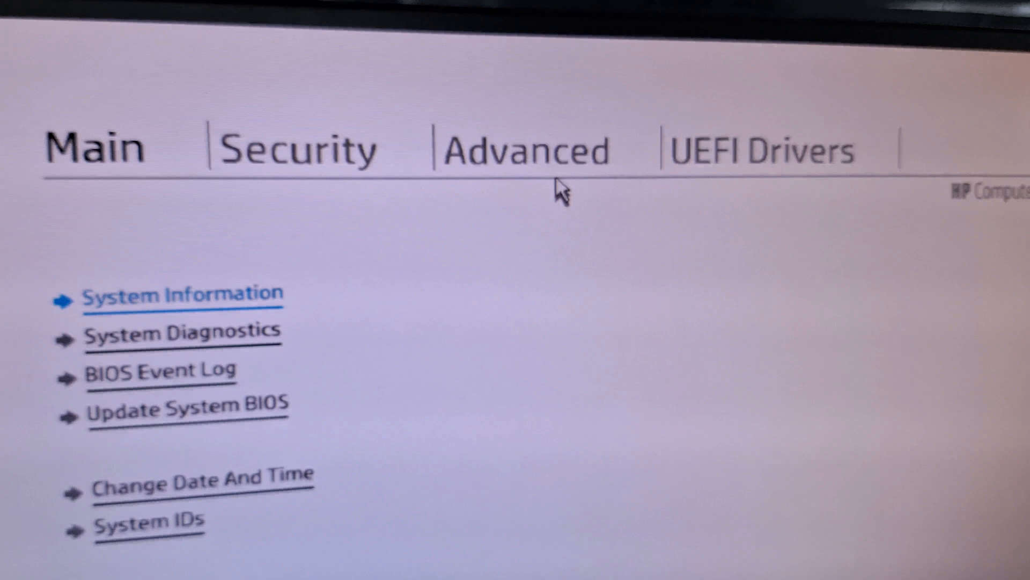
{"action": "left_click", "coordinate": [553, 161]}
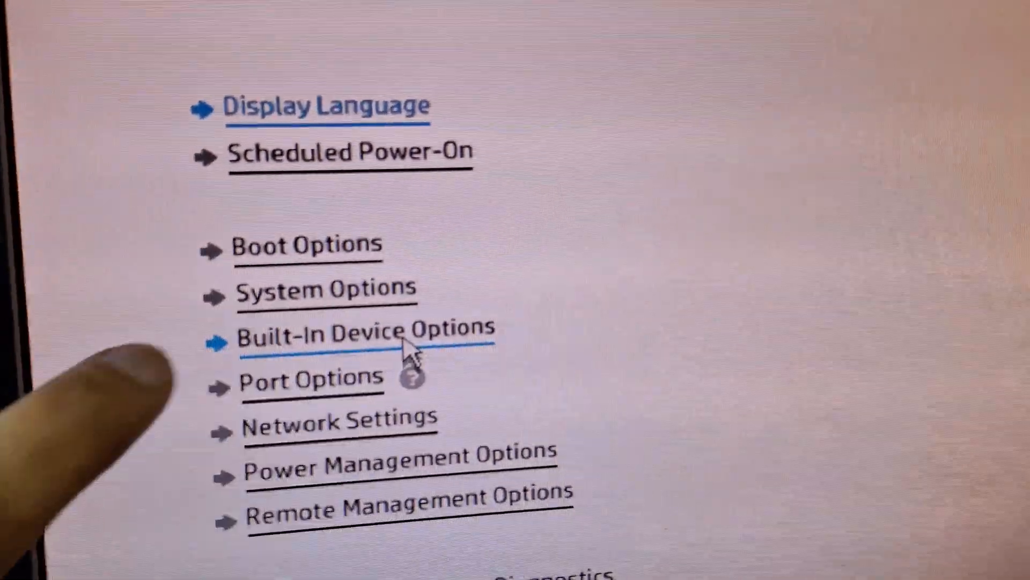
{"action": "left_click", "coordinate": [401, 353]}
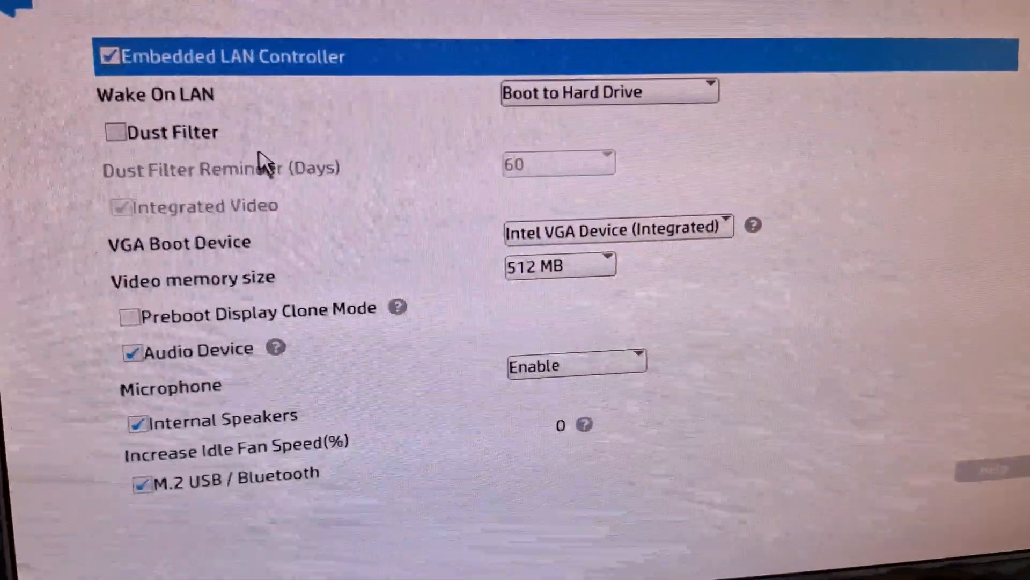
- Leave Preboot Display Clone Mode off, video memory 512 MB, VGA boot device Intel VGA (Integrated)
{"action": "left_click", "coordinate": [139, 330]}
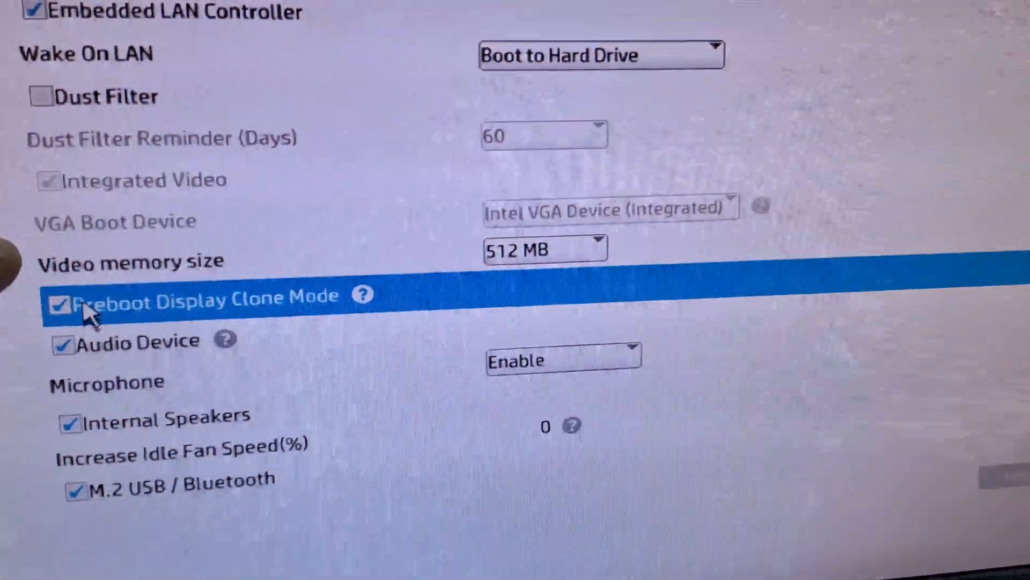
{"action": "left_click", "coordinate": [109, 300]}
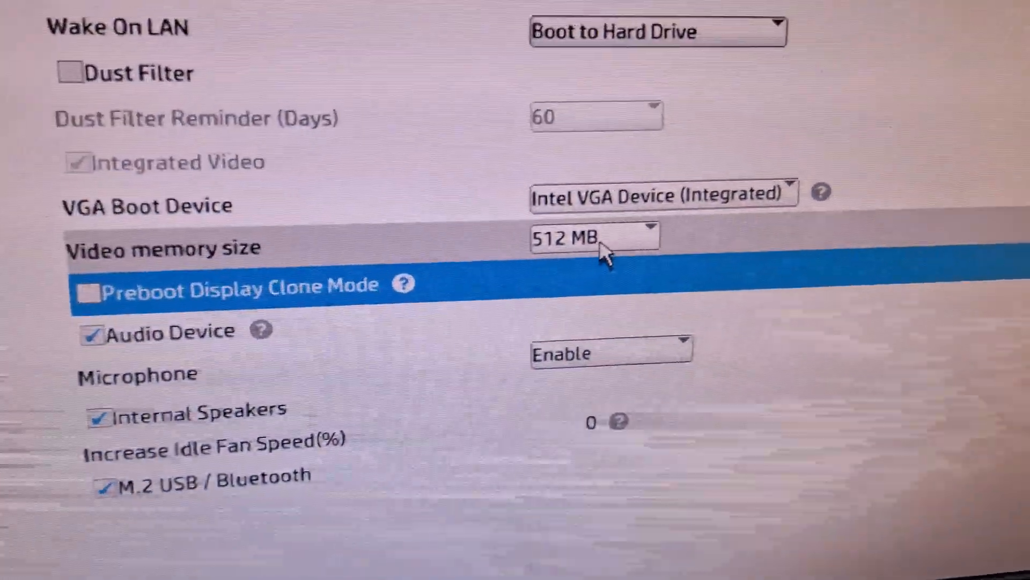
{"action": "left_click", "coordinate": [653, 228]}
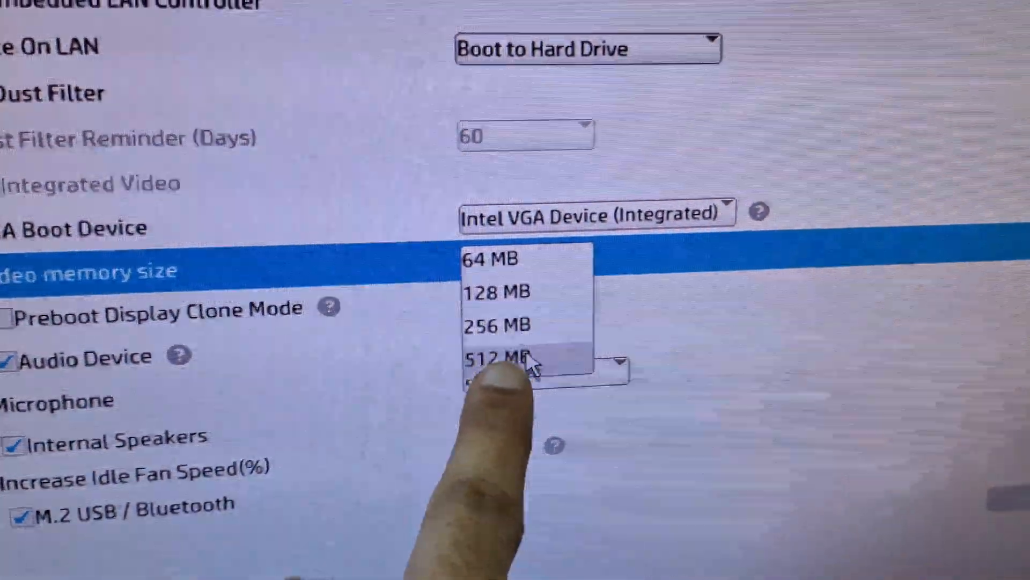
{"action": "left_click", "coordinate": [550, 352]}
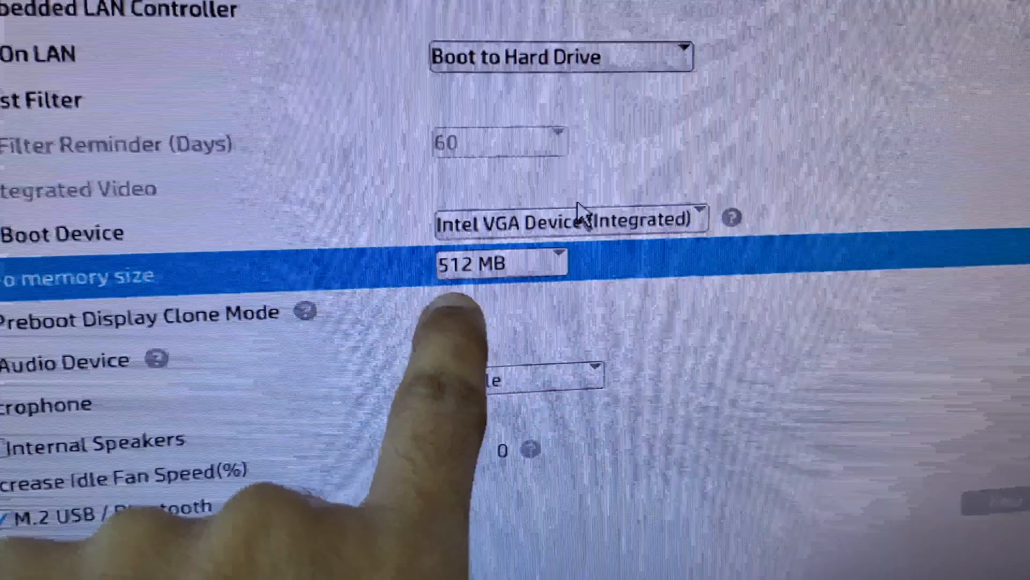
{"action": "left_click", "coordinate": [600, 216]}
{"action": "left_click", "coordinate": [622, 260]}
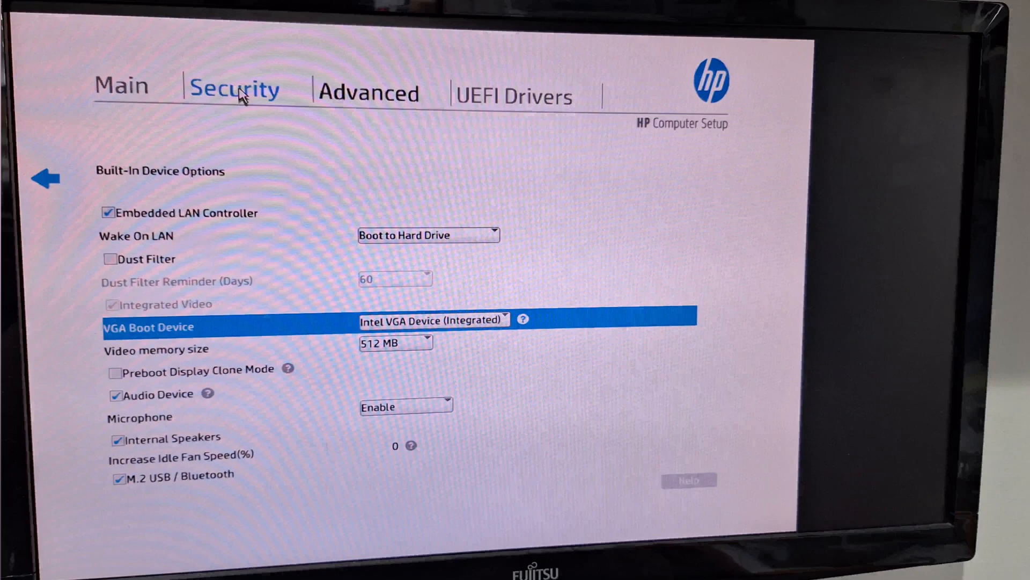
- Switch to the Security page before saving changes and exiting to boot Windows
{"action": "left_click", "coordinate": [235, 95]}
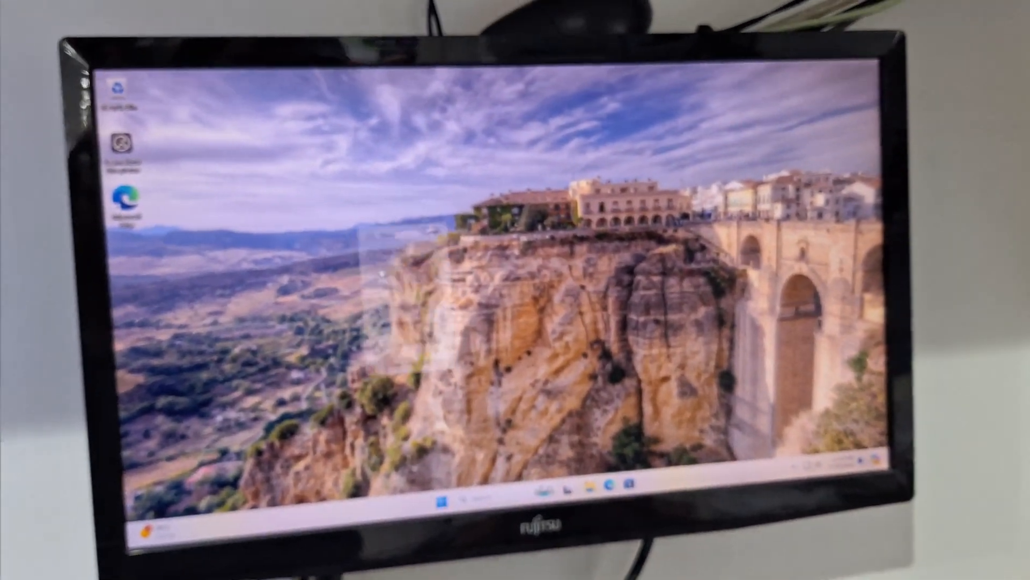
- Start a Check for updates in Windows Update via Settings, then return to the desktop
{"action": "right_click", "coordinate": [330, 226]}
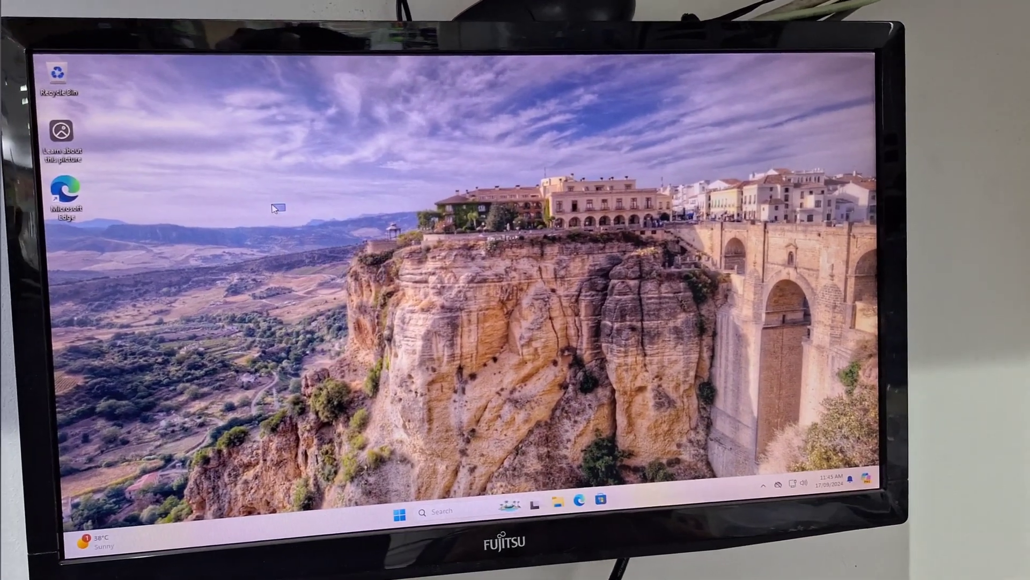
{"action": "right_click", "coordinate": [274, 208]}
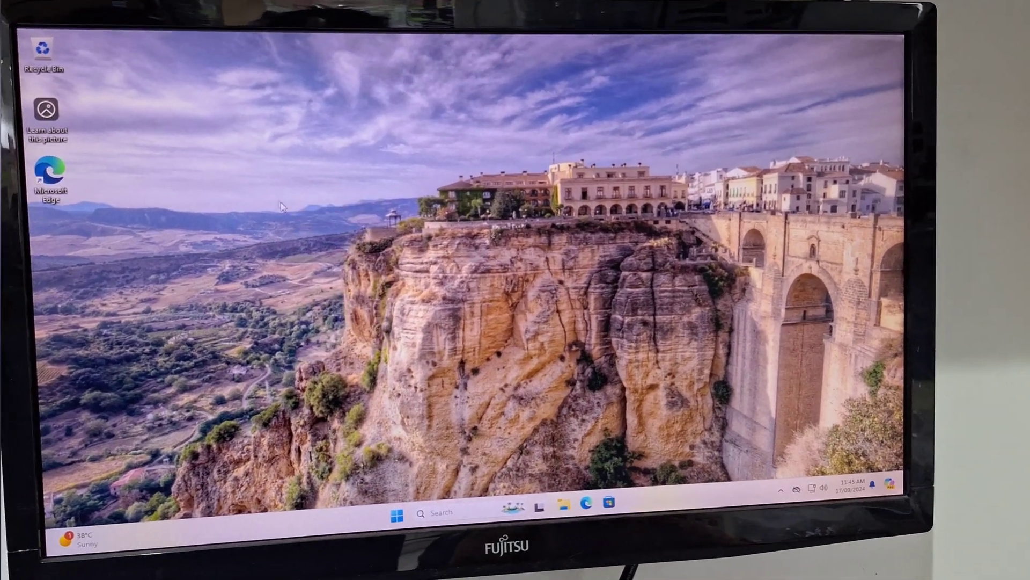
{"action": "right_click", "coordinate": [282, 208]}
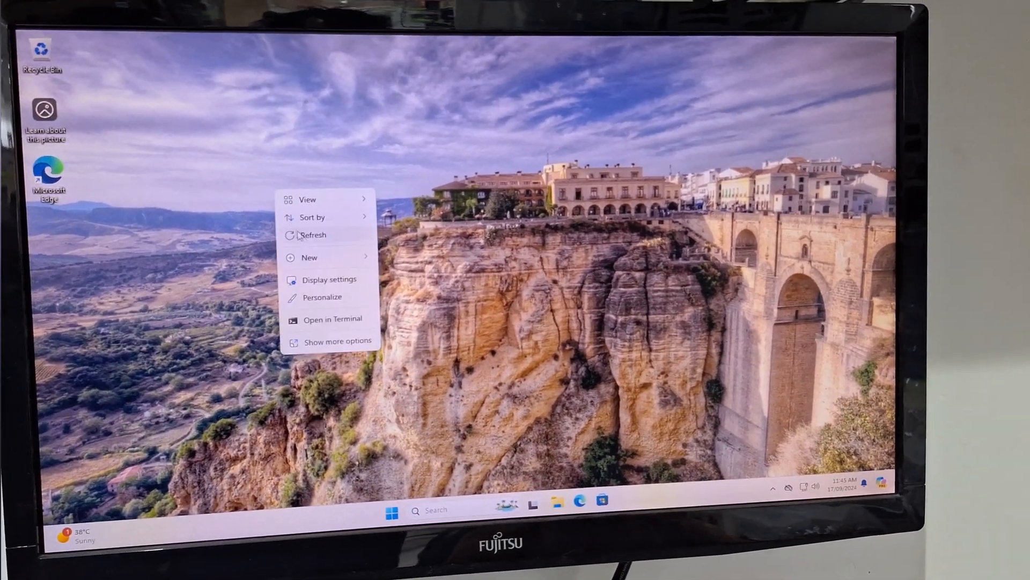
{"action": "right_click", "coordinate": [272, 207]}
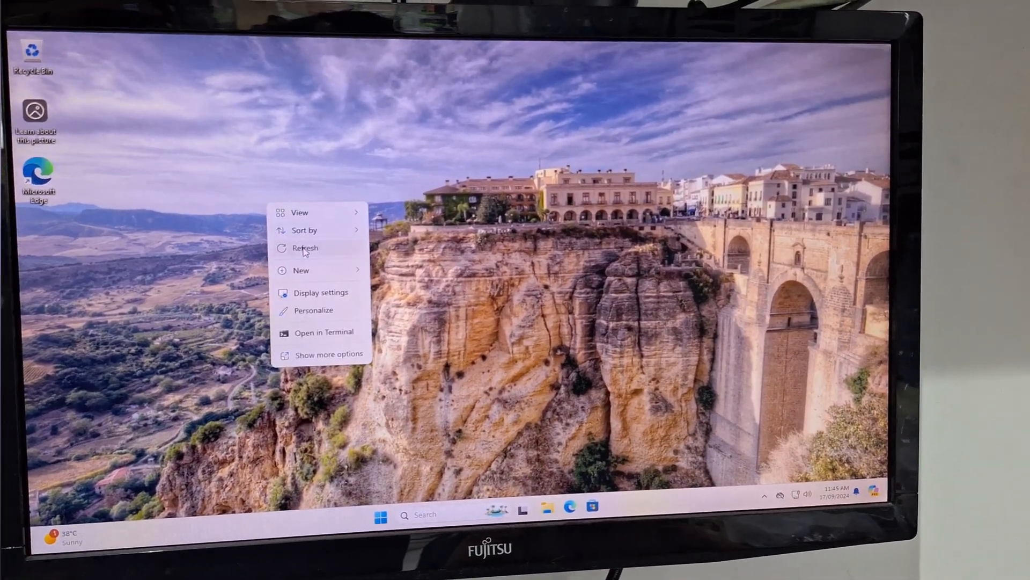
{"action": "key", "text": "super"}
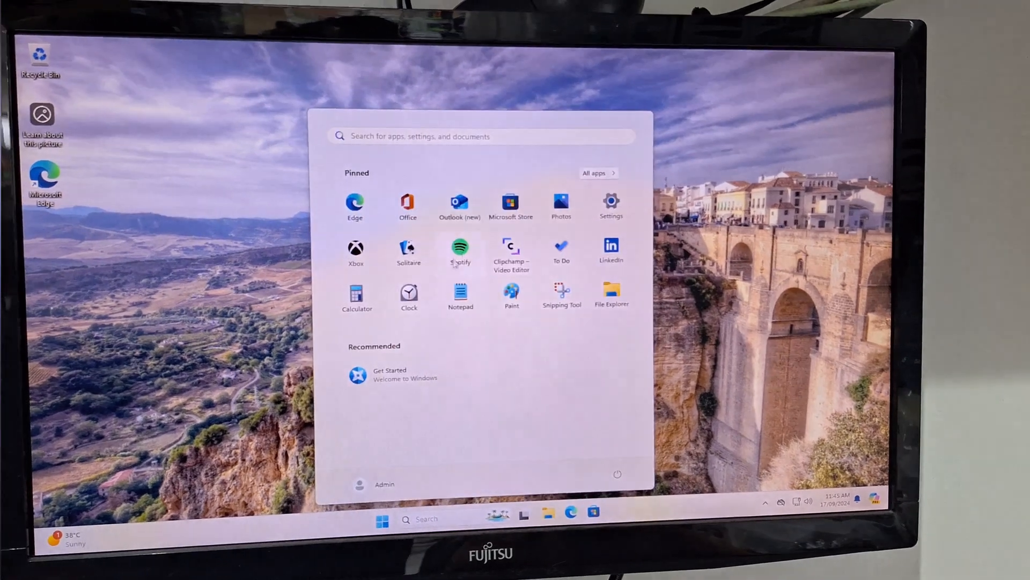
{"action": "left_click", "coordinate": [616, 206]}
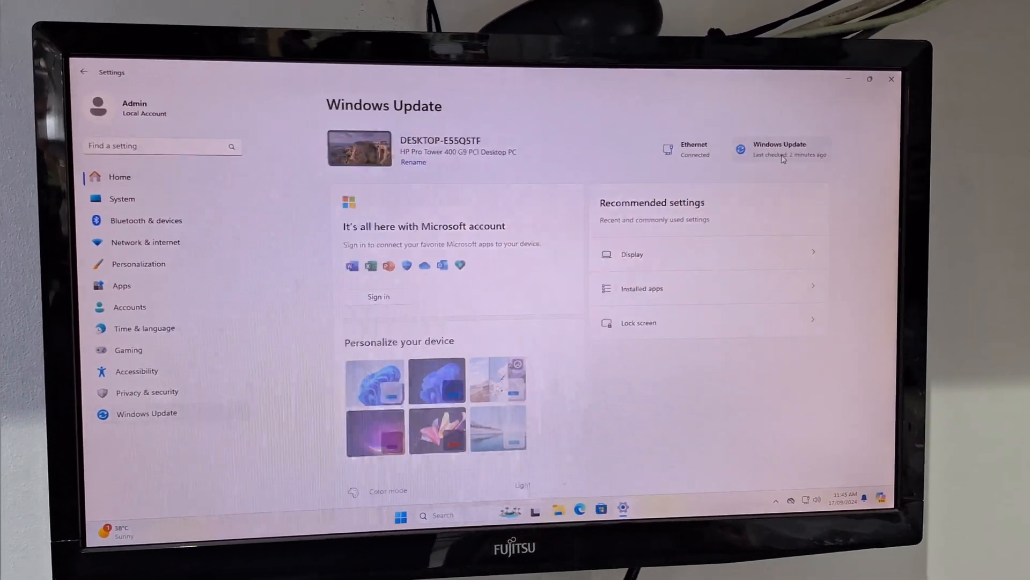
{"action": "left_click", "coordinate": [782, 154]}
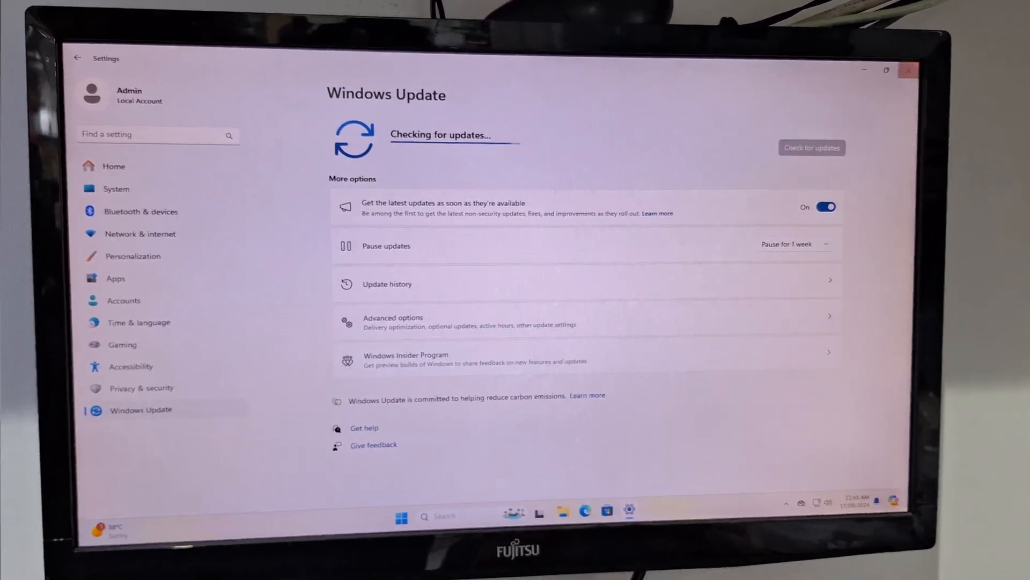
{"action": "left_click", "coordinate": [867, 68]}
- Launch NVIDIA Control Panel from the desktop's Show more options menu
{"action": "right_click", "coordinate": [525, 155]}
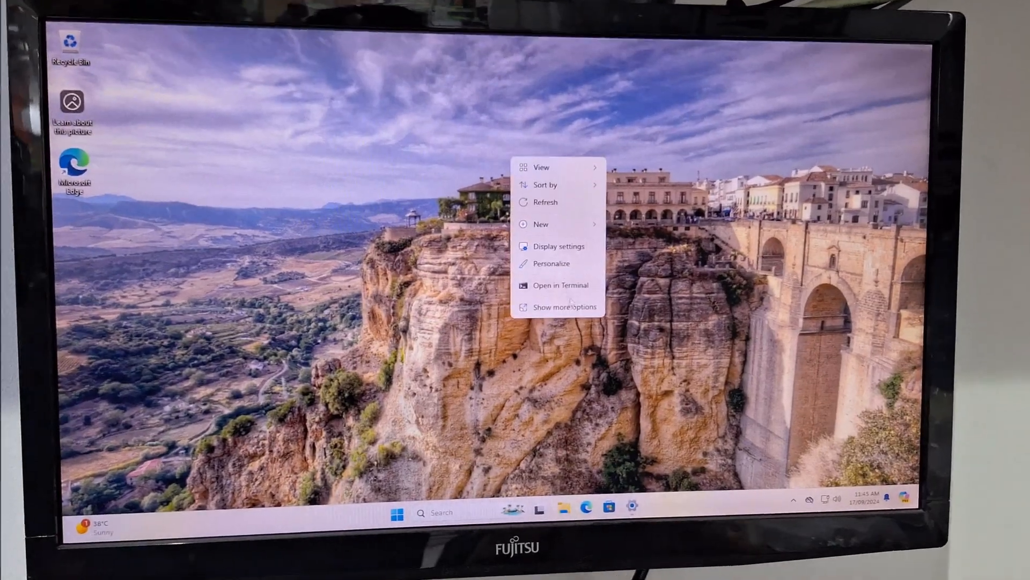
{"action": "left_click", "coordinate": [575, 301]}
{"action": "left_click", "coordinate": [564, 220]}
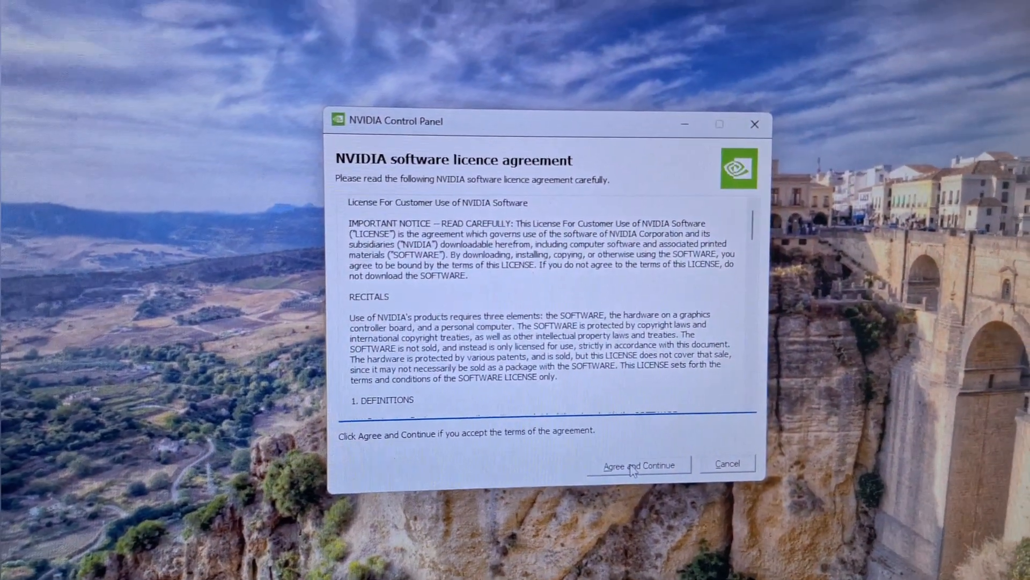
- Agree to the NVIDIA licence, maximize the panel showing GeForce GT 730, and view the Desktop menu
{"action": "left_click", "coordinate": [629, 471]}
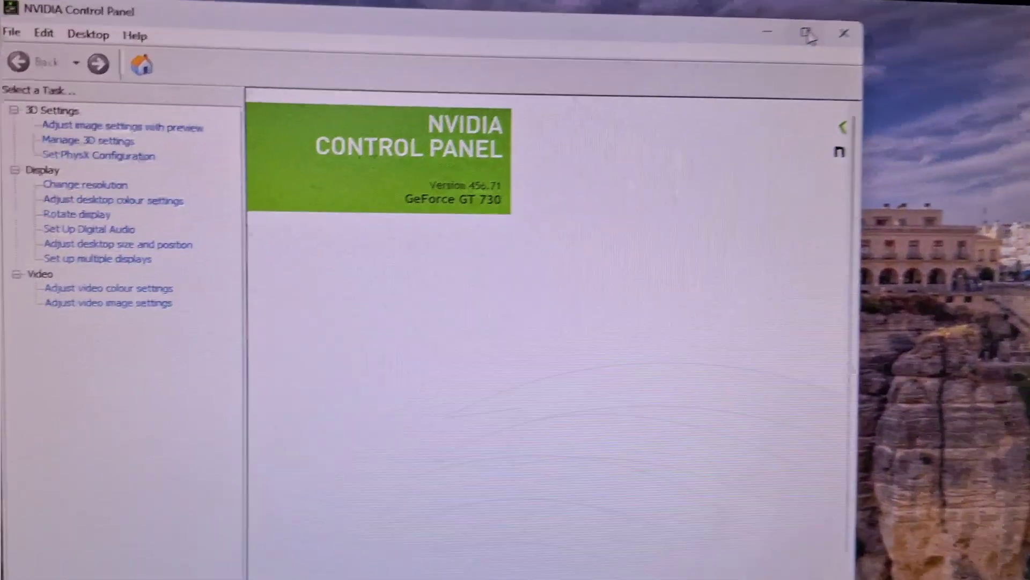
{"action": "left_click", "coordinate": [806, 33]}
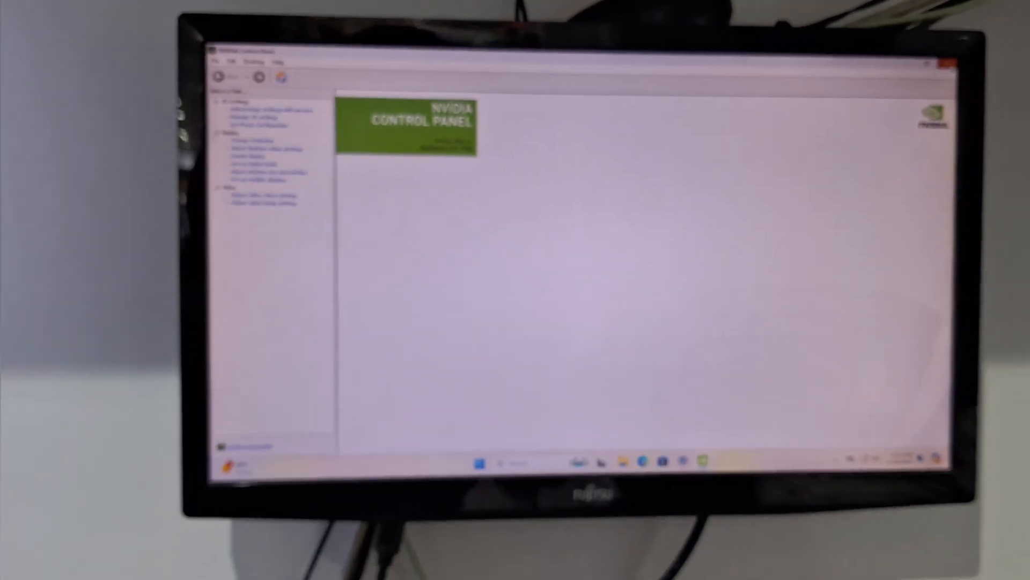
{"action": "left_click", "coordinate": [254, 53]}
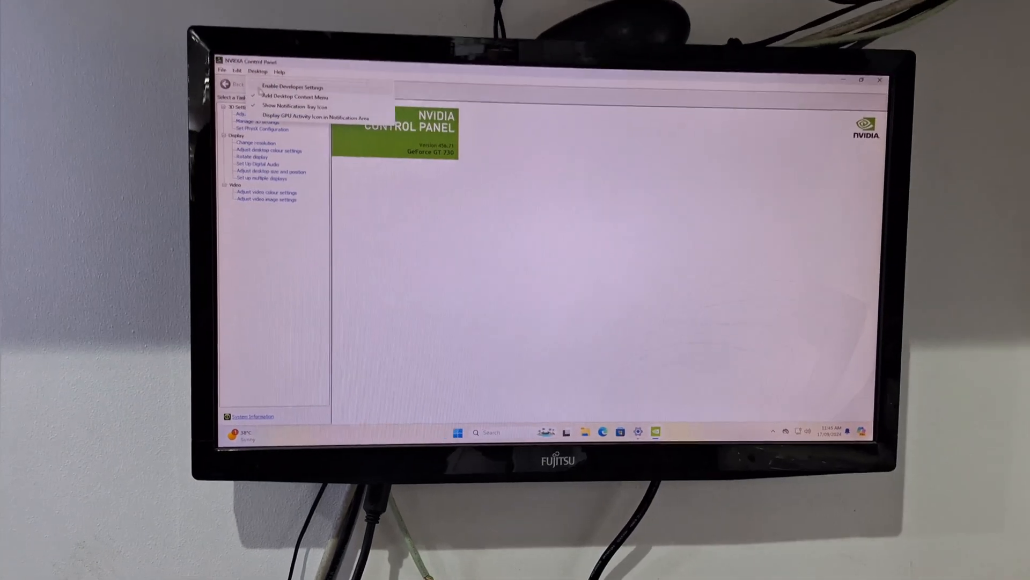